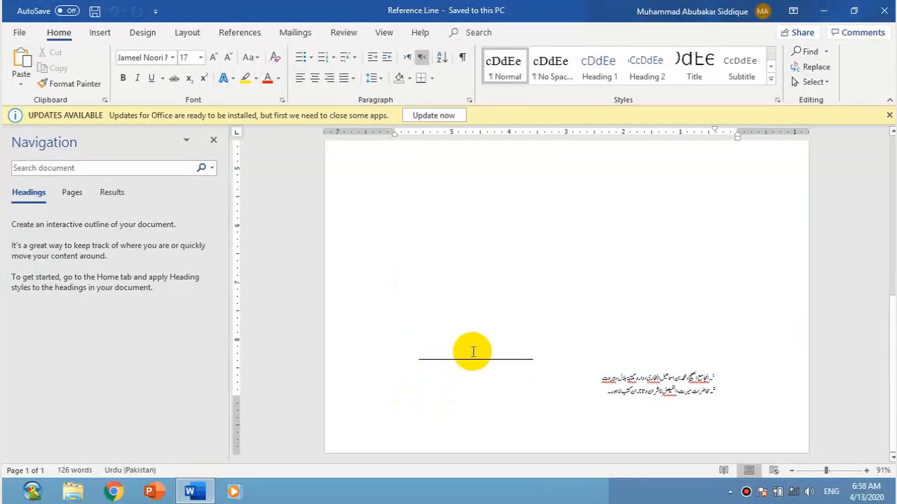
click(609, 404)
drag(609, 404, 711, 376)
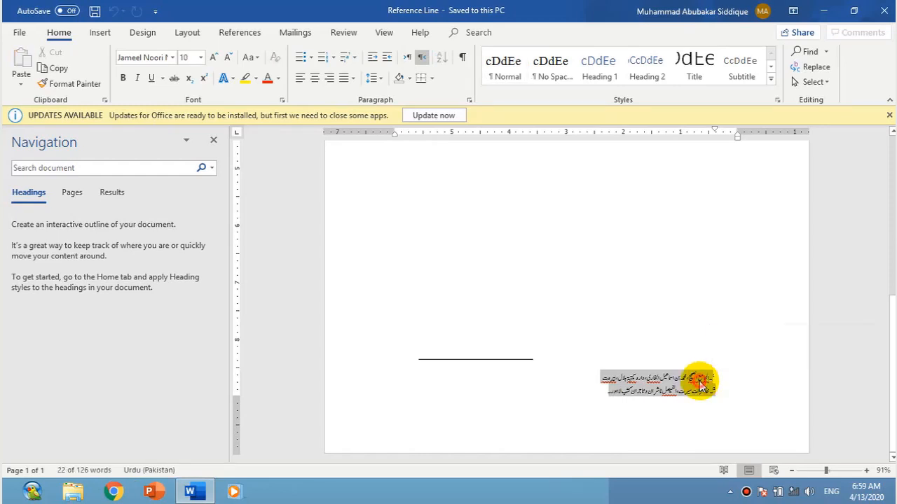
click(698, 390)
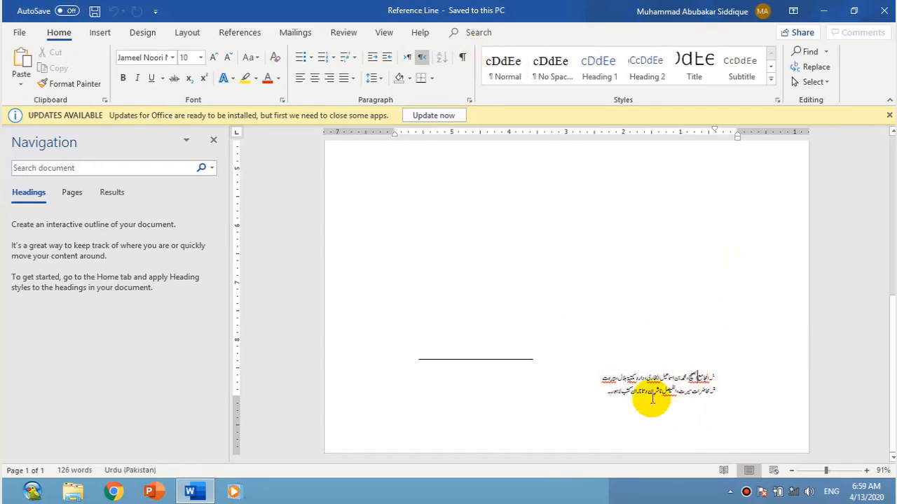
- Copy the whole body text with its footnote references and paste it twice below the last paragraph
scroll(581, 315, up, 6)
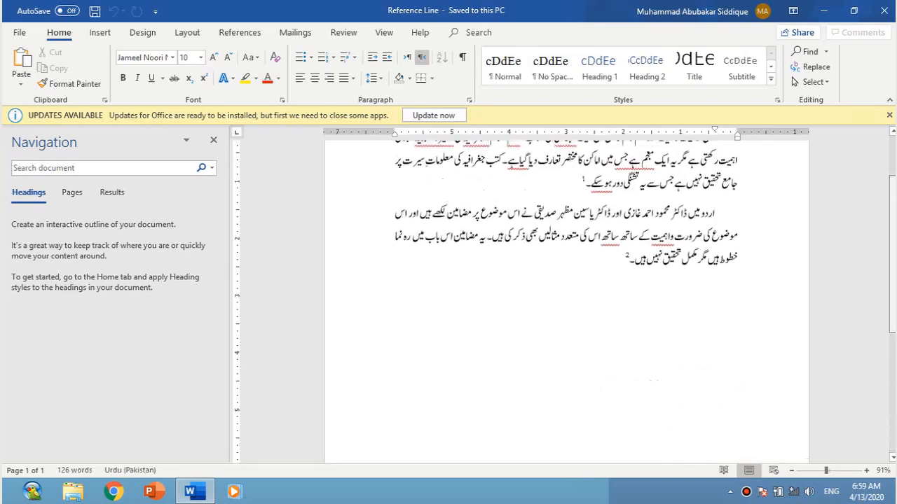
click(582, 352)
key(ctrl+a)
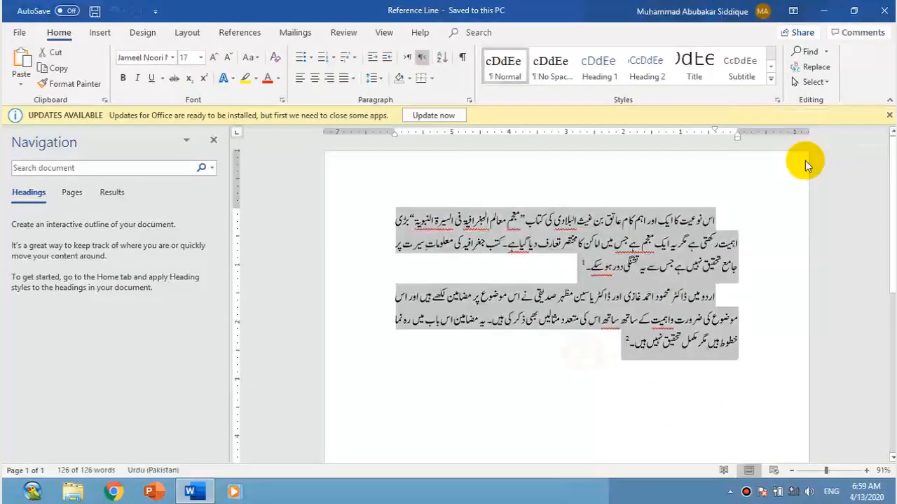
click(598, 360)
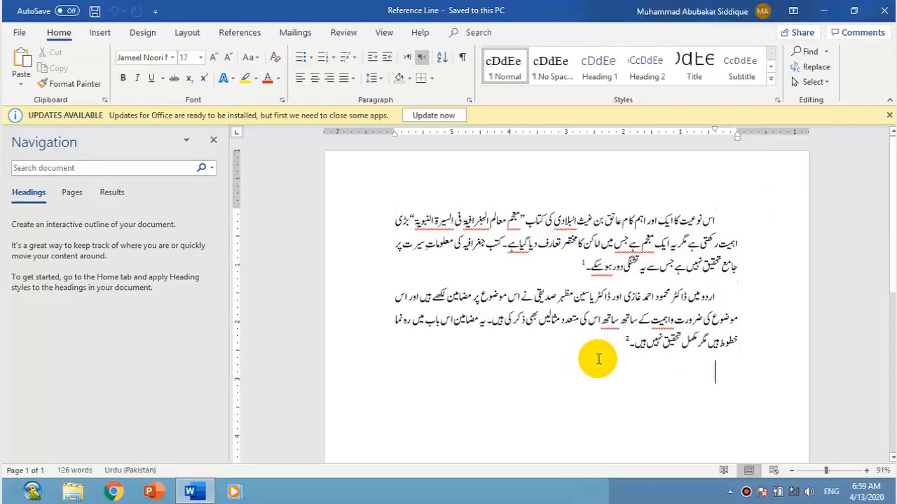
key(ctrl+v)
key(ctrl+v)
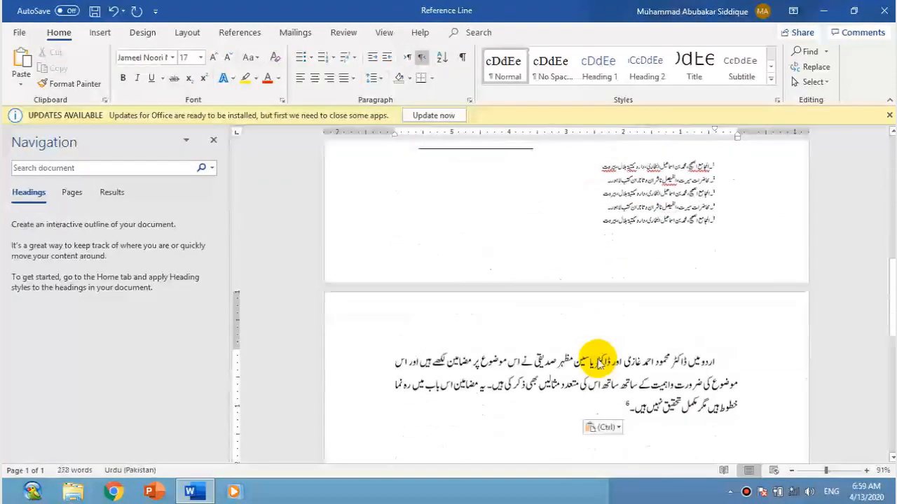
- Examine the footnotes on the first page and try to place the cursor on their separator line
drag(891, 297, 892, 253)
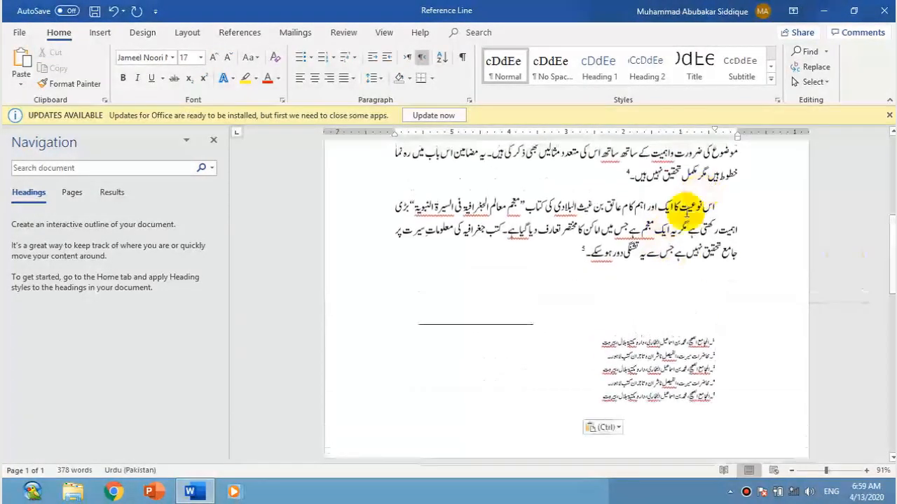
double_click(662, 285)
click(652, 365)
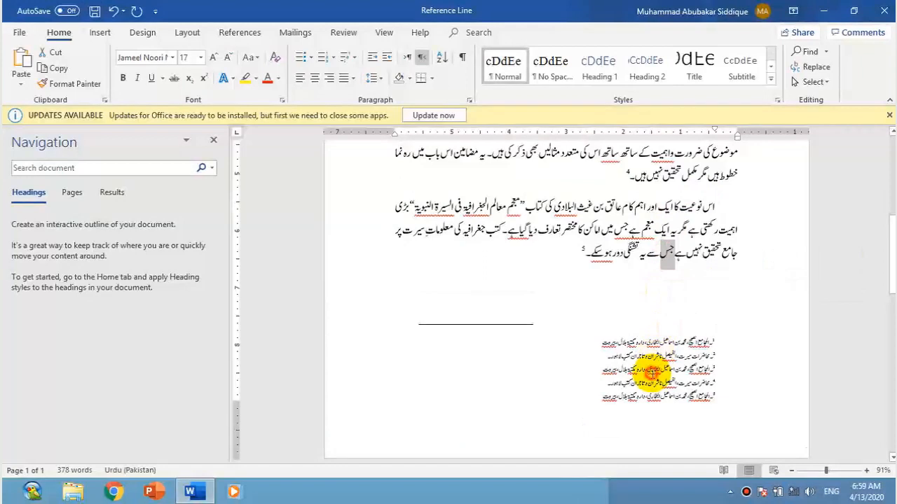
click(509, 324)
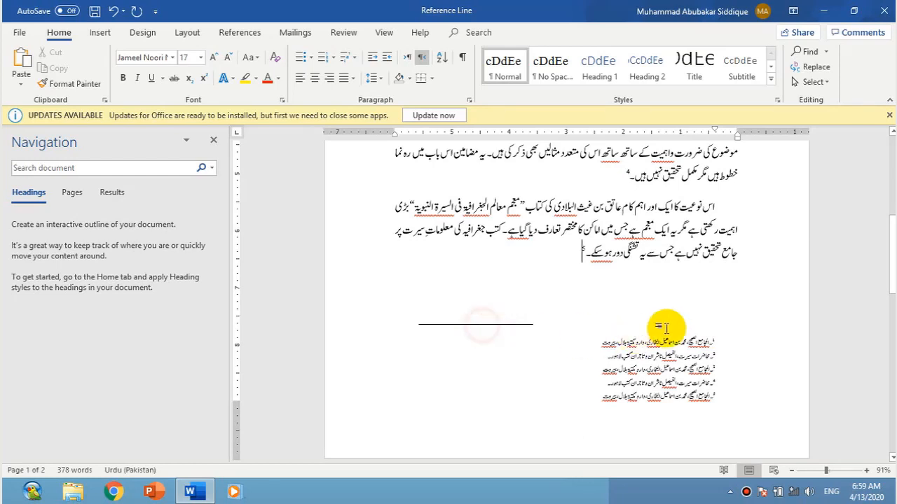
click(687, 327)
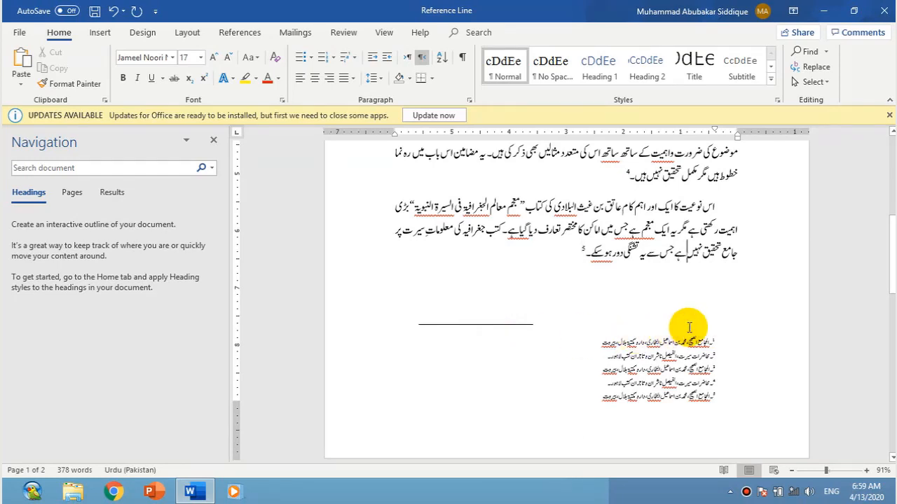
click(516, 326)
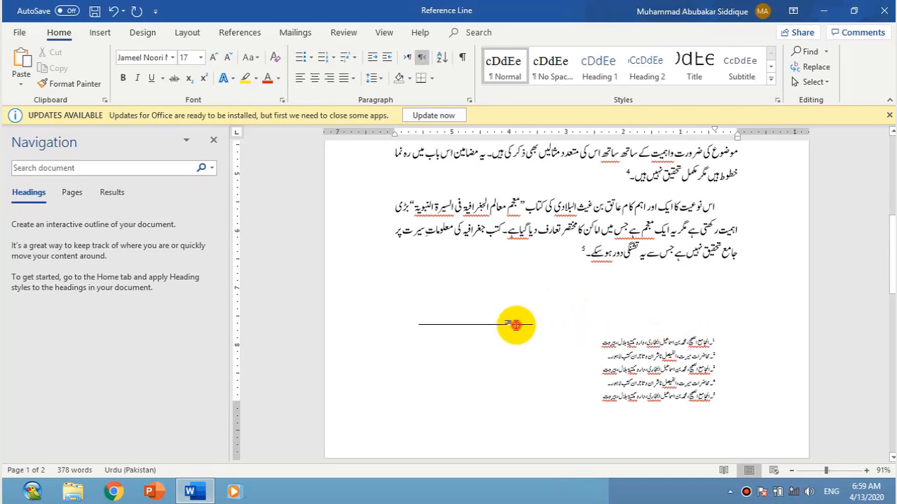
click(663, 326)
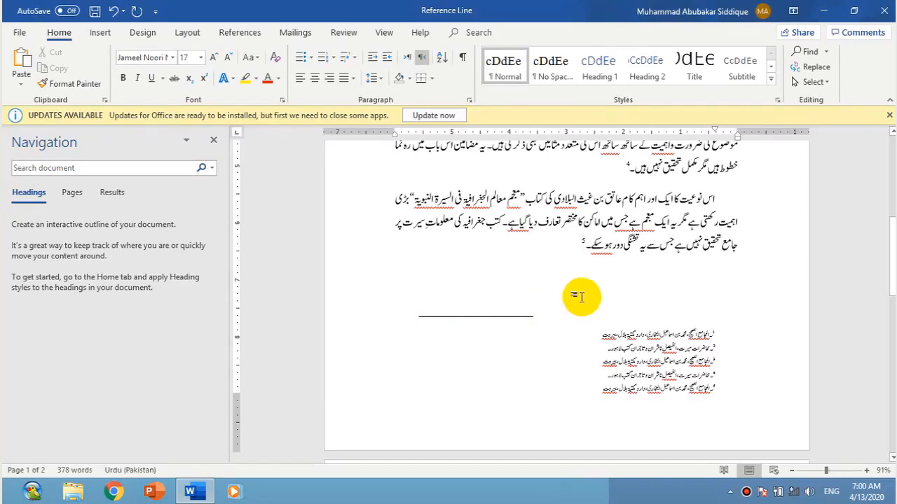
- Switch to Draft view and display the Footnote Separator in the notes pane, opened from footnote reference 5
click(385, 35)
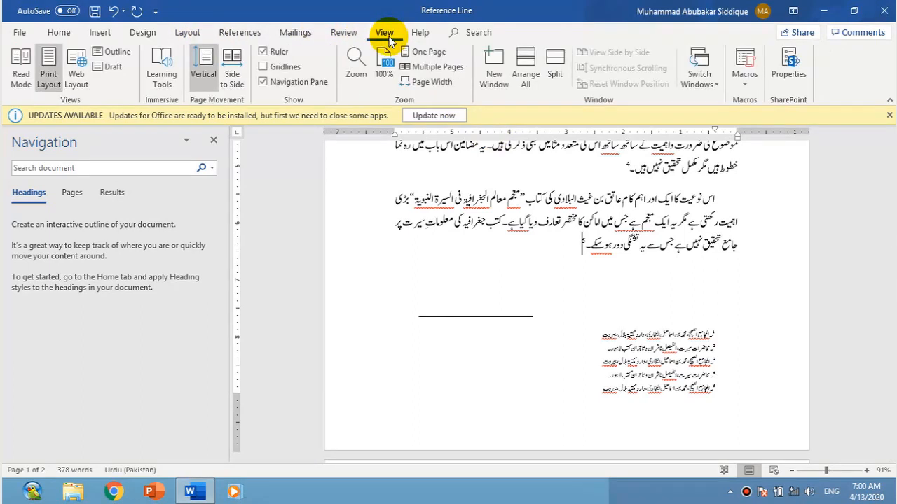
click(109, 70)
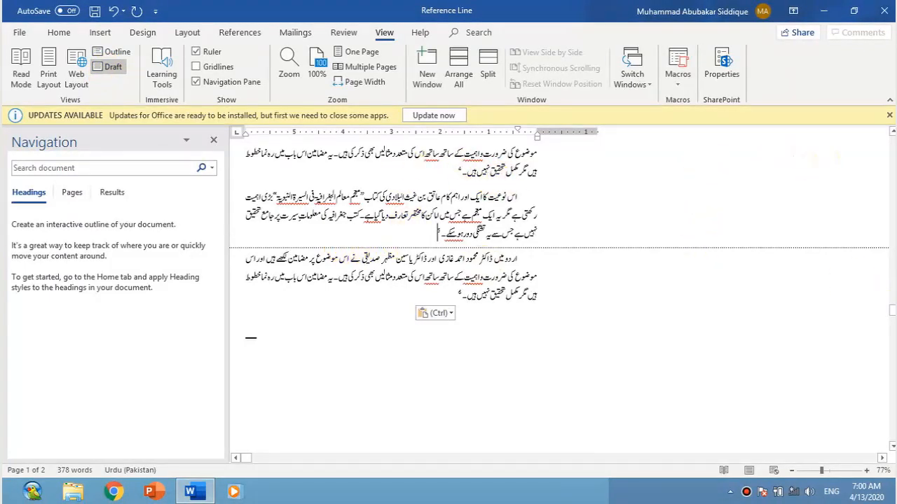
click(892, 131)
click(892, 131)
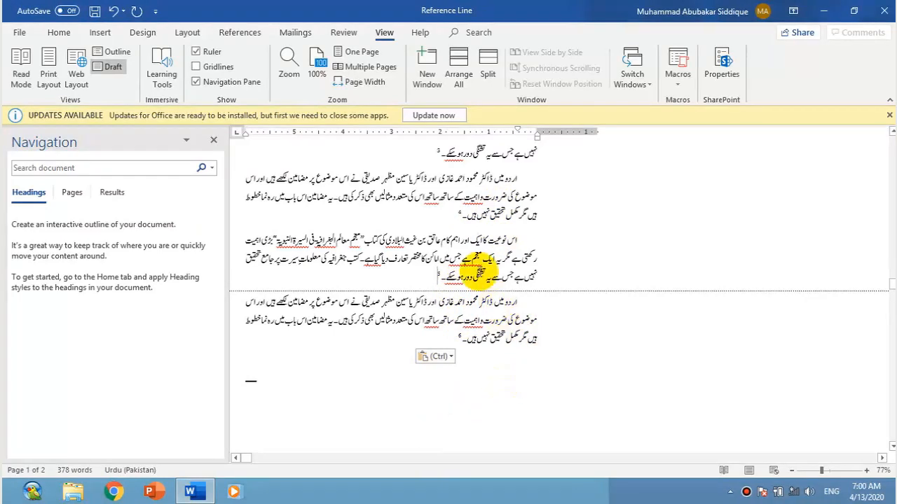
mouse_move(442, 275)
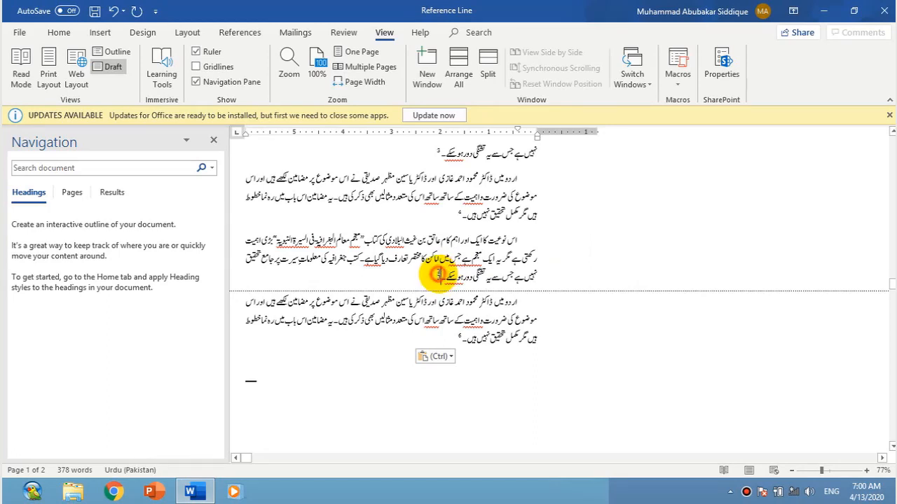
double_click(440, 273)
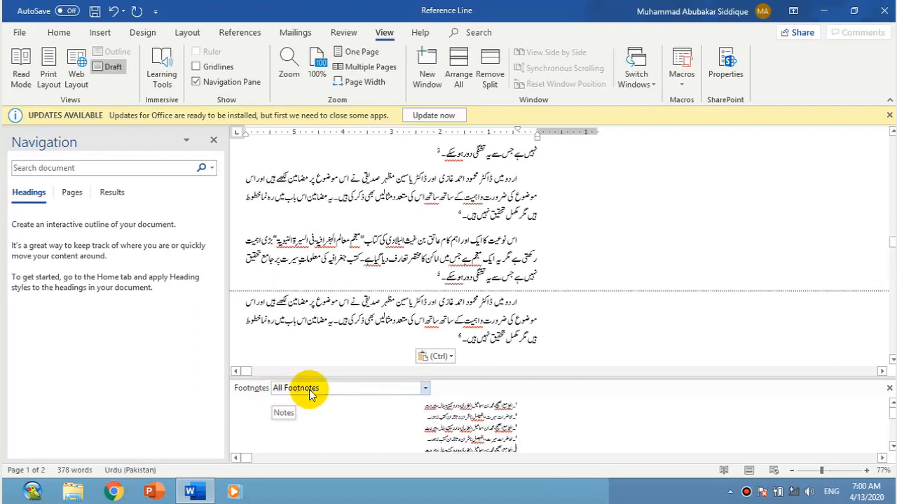
click(425, 389)
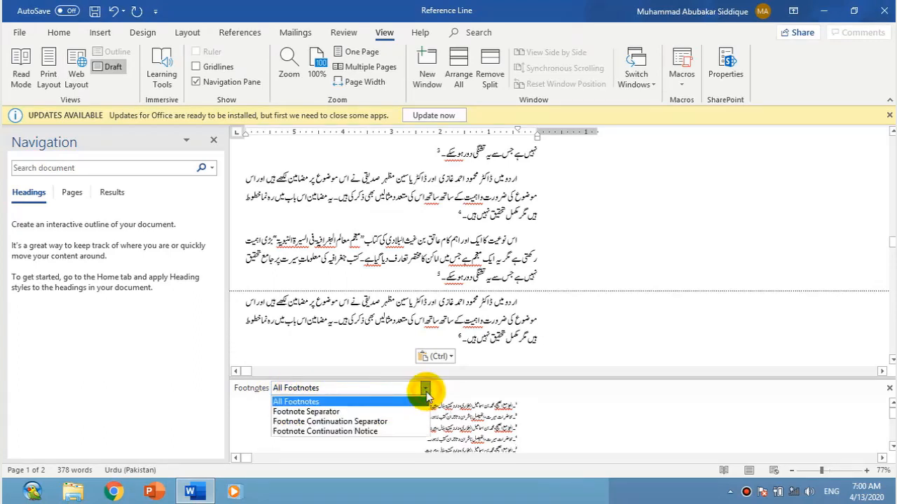
click(330, 413)
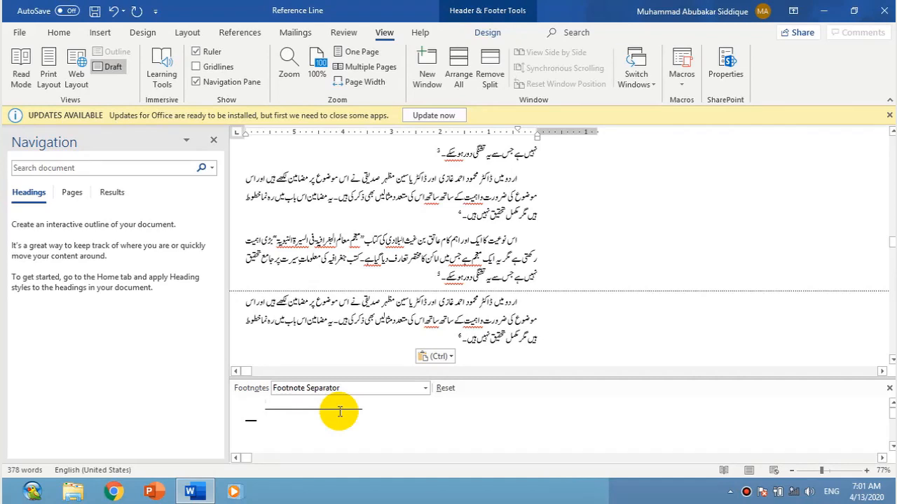
- Set the footnote separator's paragraph direction to right-to-left and check the line above the footnotes in Print Layout view
click(58, 35)
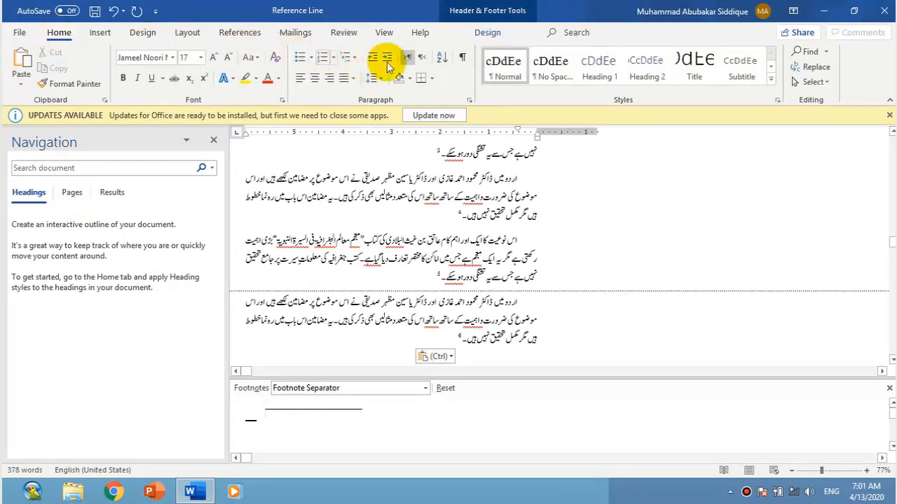
click(423, 61)
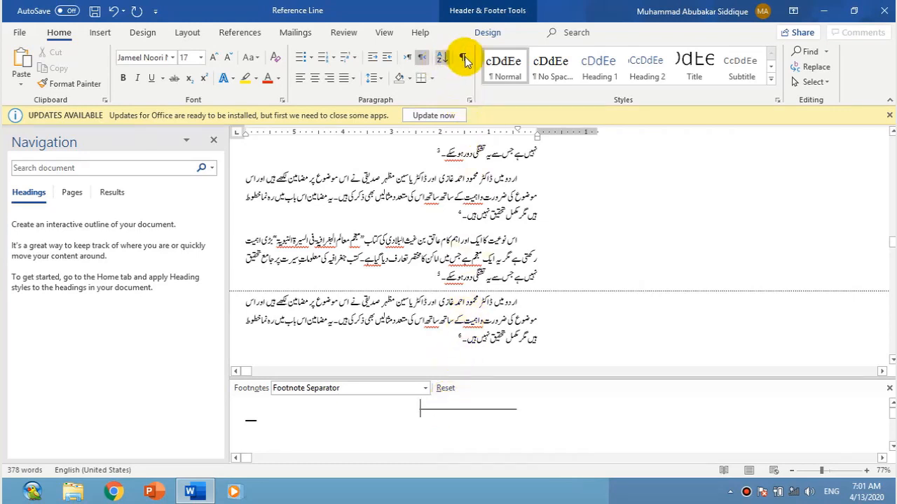
click(387, 35)
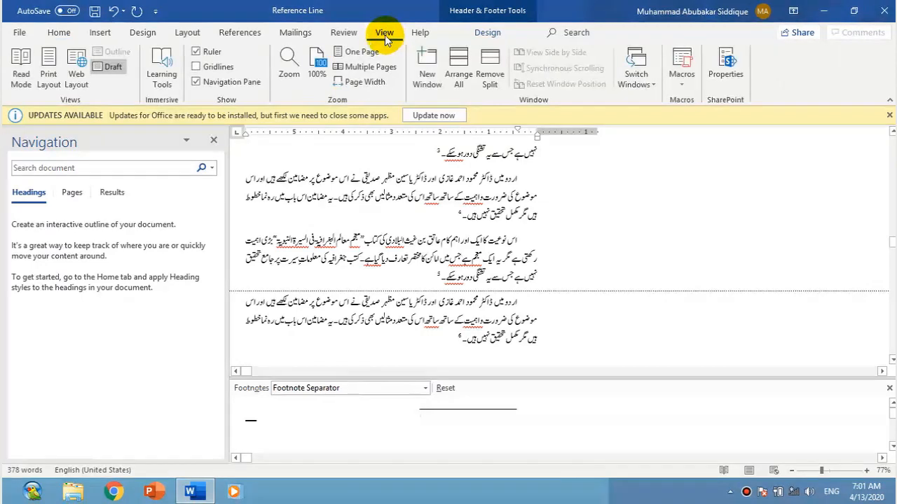
click(49, 66)
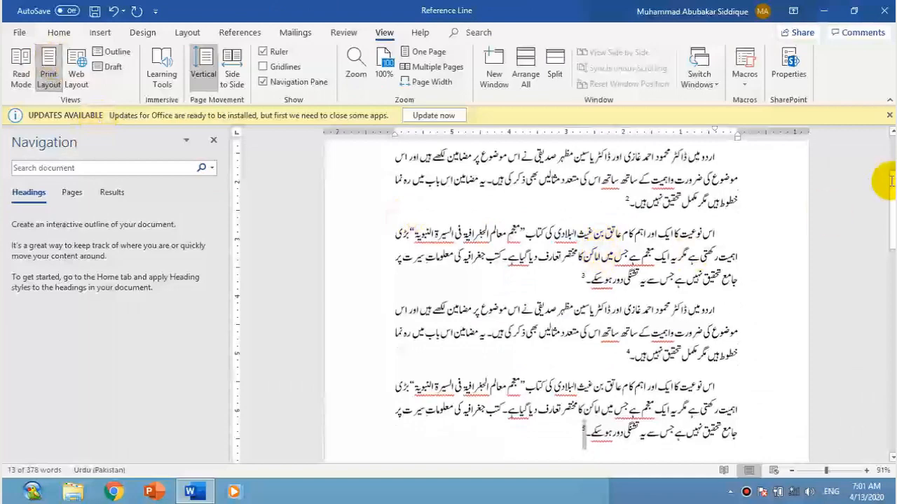
drag(892, 205, 893, 261)
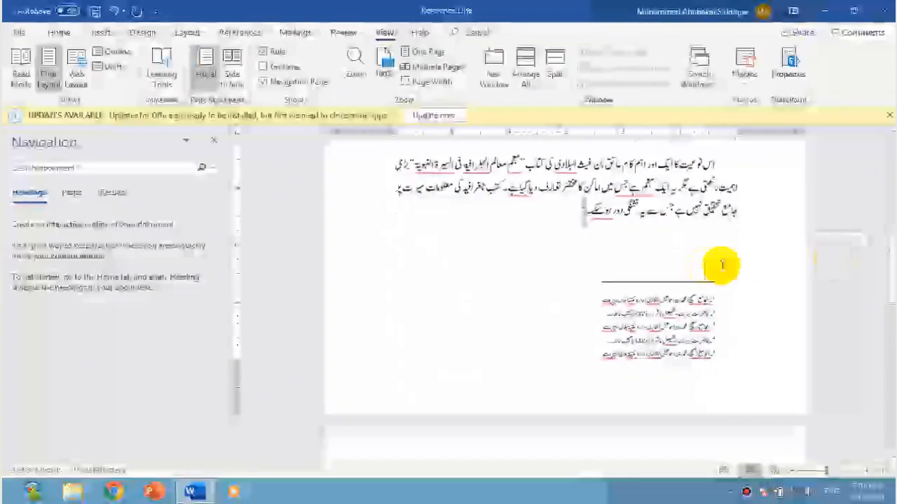
click(655, 282)
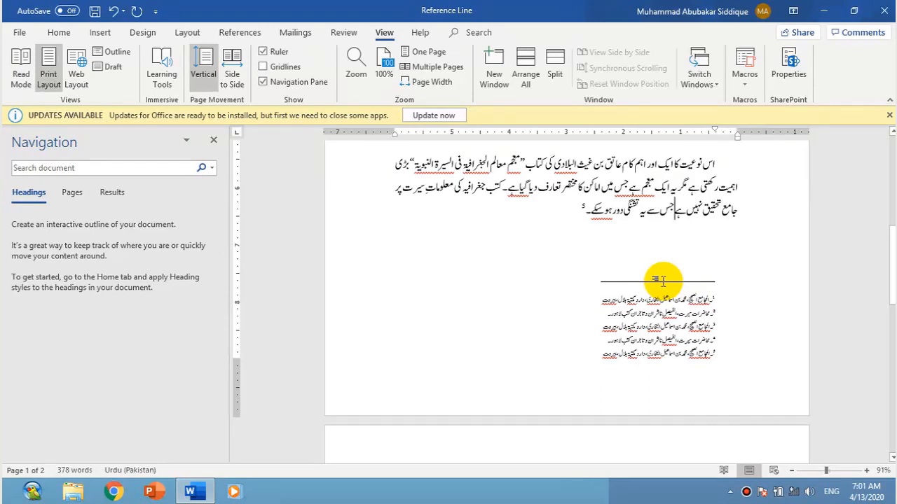
- Return to Draft view and display the Footnote Separator in the notes pane again, opened from footnote reference 6
click(112, 68)
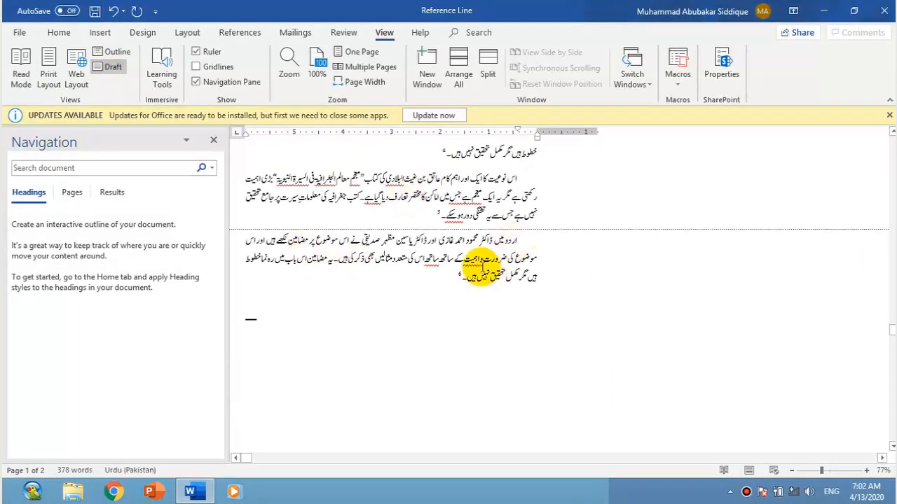
double_click(462, 274)
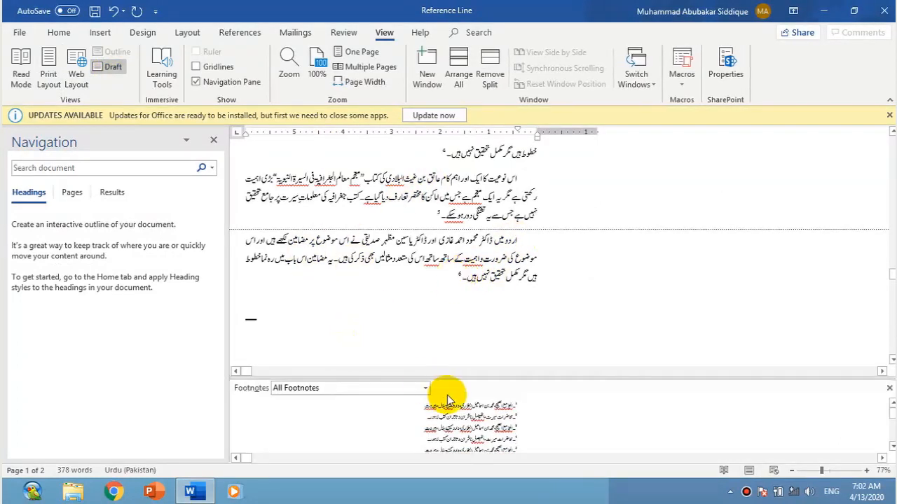
click(425, 389)
click(381, 411)
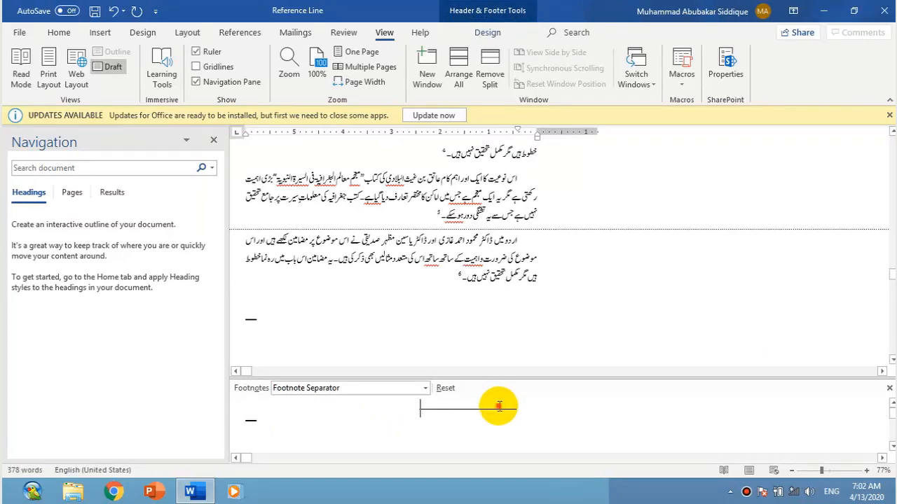
- Delete the solid footnote separator line and replace it with a row of dashes
double_click(499, 406)
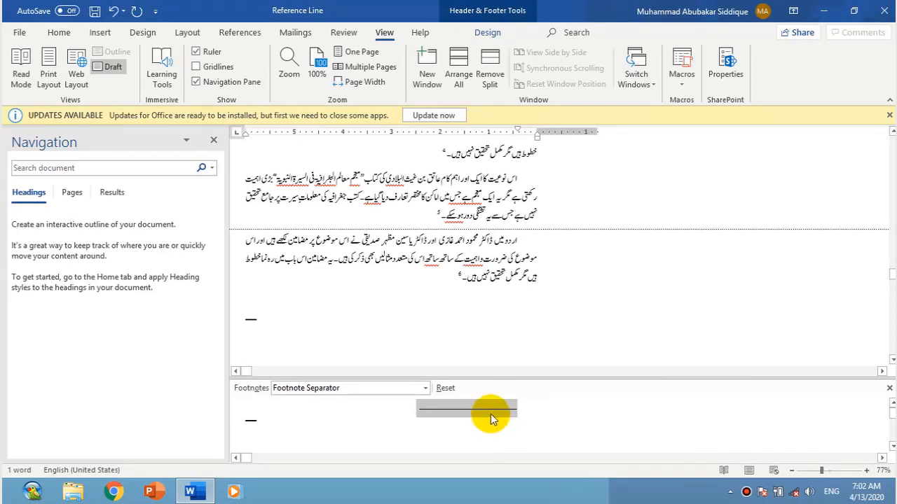
click(483, 410)
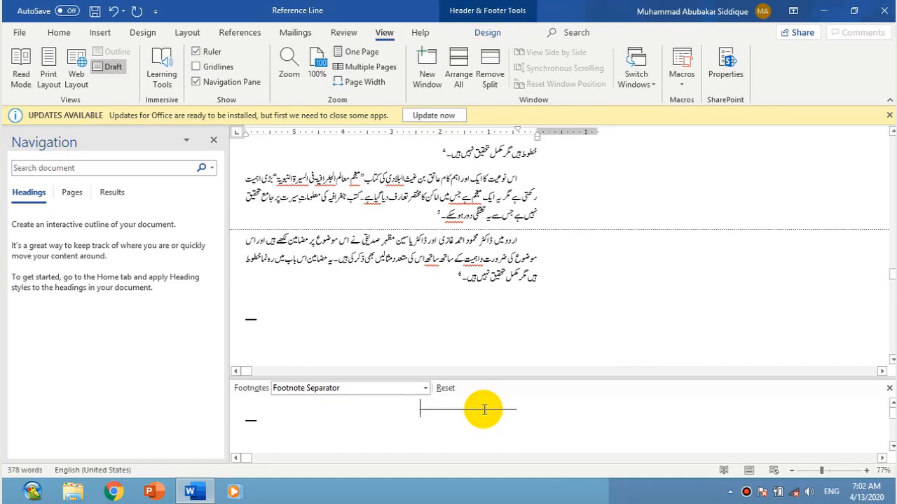
double_click(483, 410)
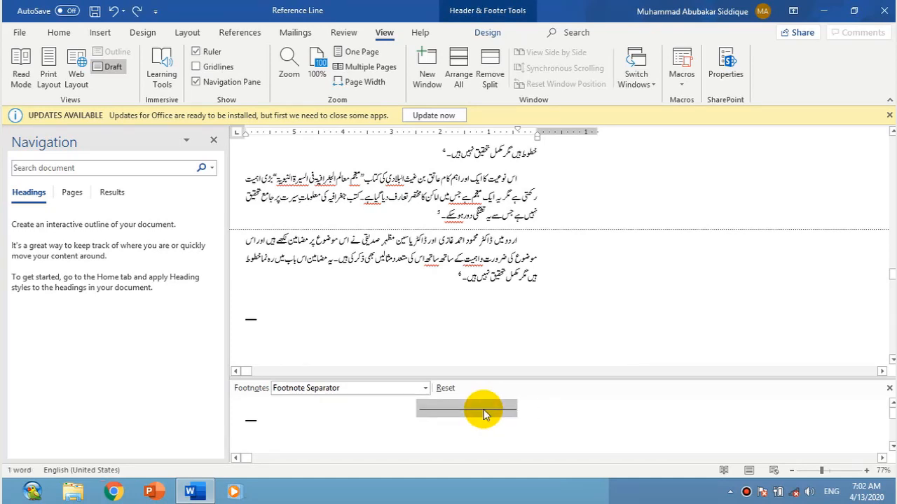
key(Delete)
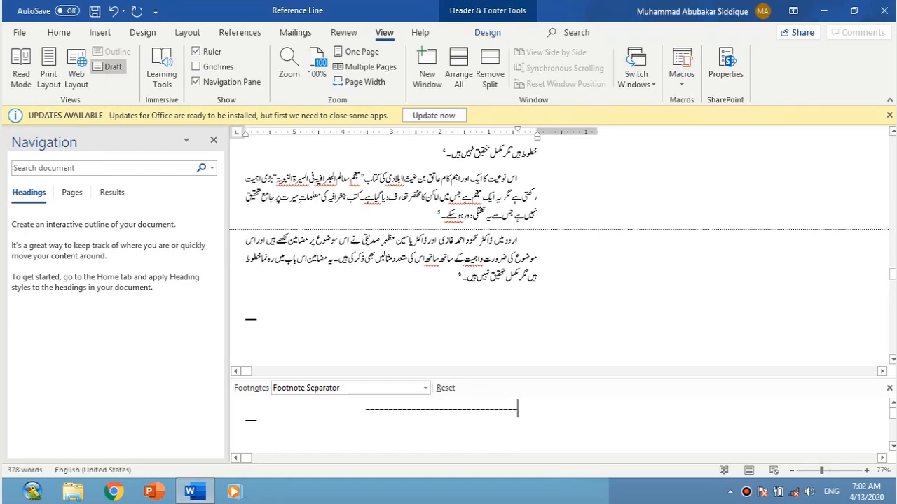
- Insert the Urdu heading "حواشی اور حوالہ جات" within the row of dashes in the footnote separator
click(466, 408)
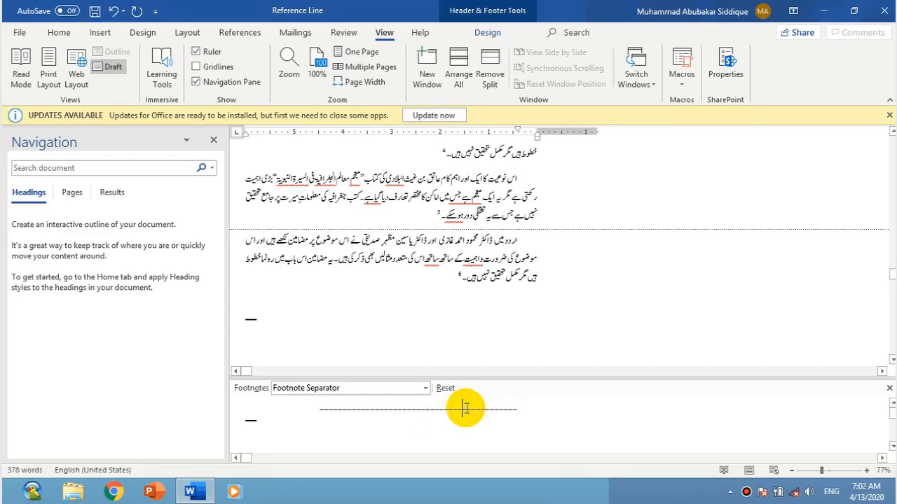
key(alt+shift)
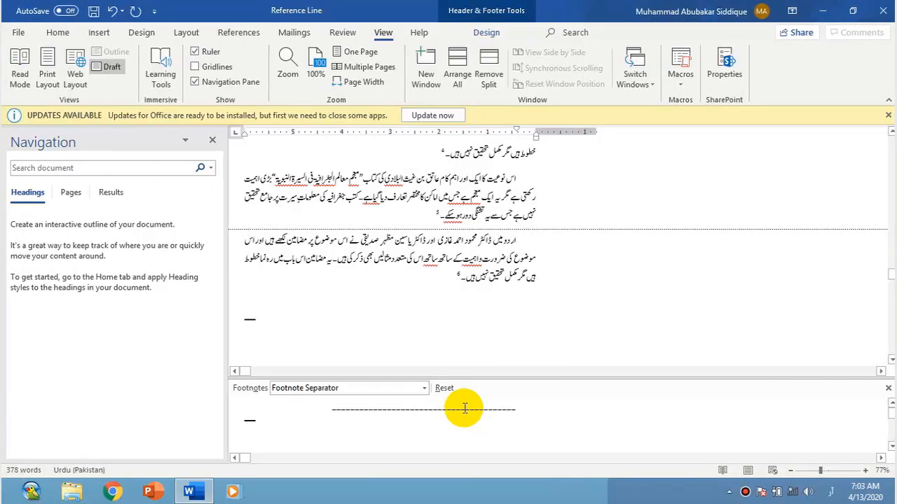
text(حواشی اور)
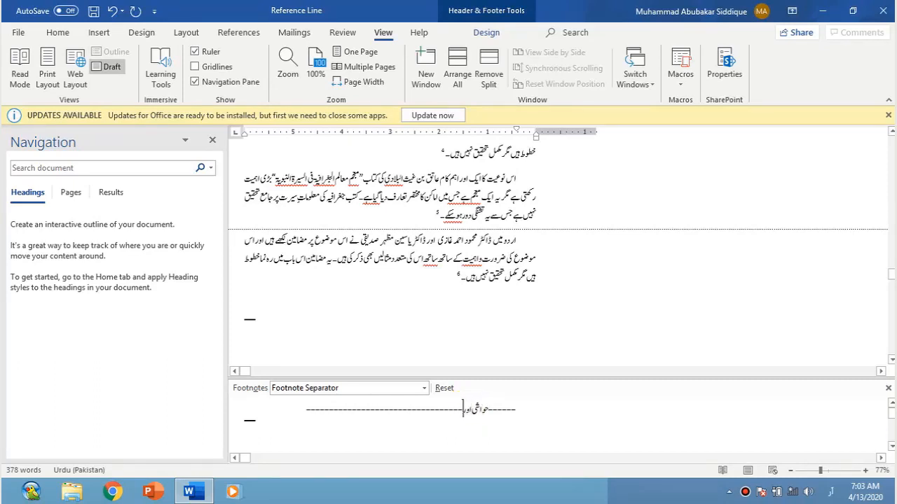
text(حوالہ جات)
click(463, 409)
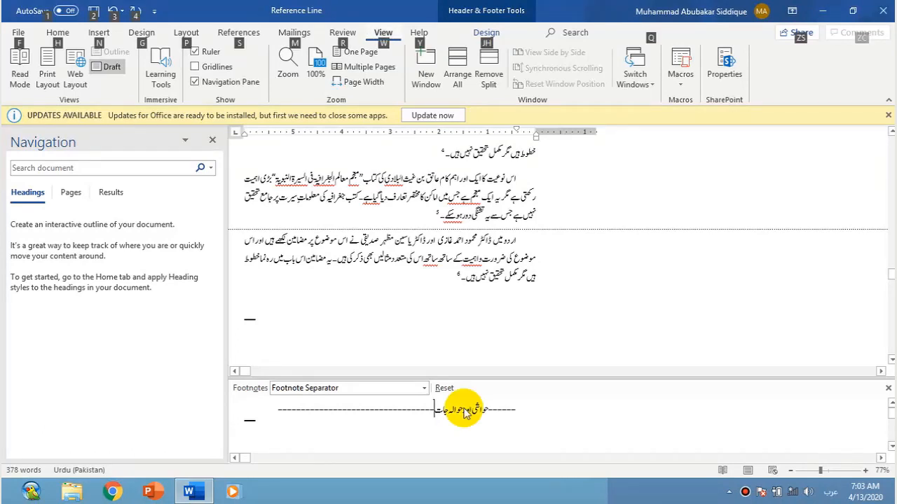
click(440, 410)
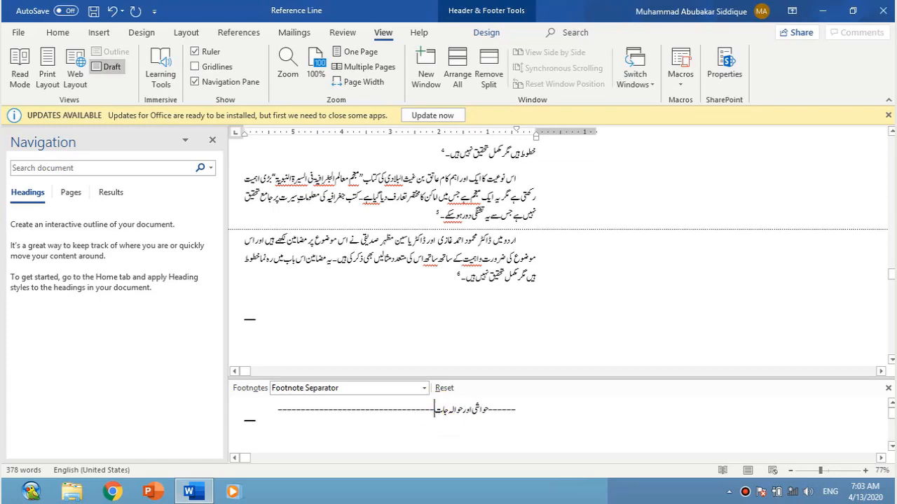
text(()
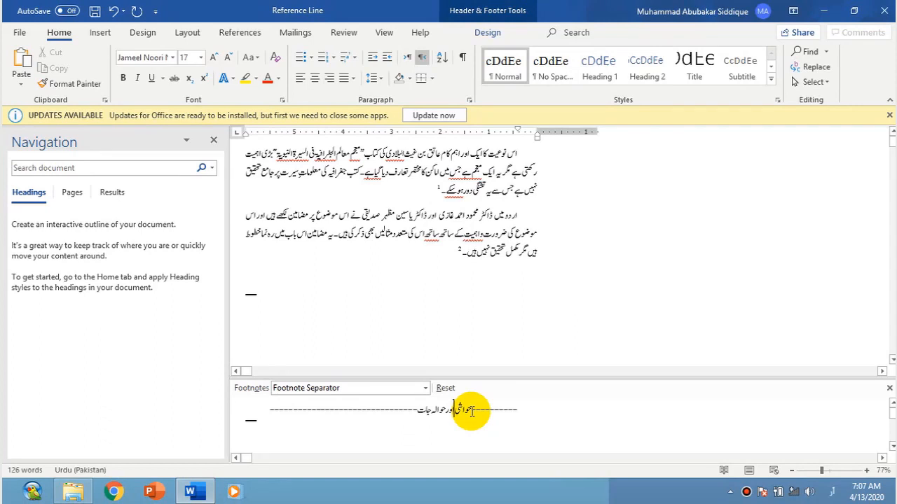
- Reduce the font size of the whole footnote separator line, dashes and Urdu heading included, to 14
click(462, 411)
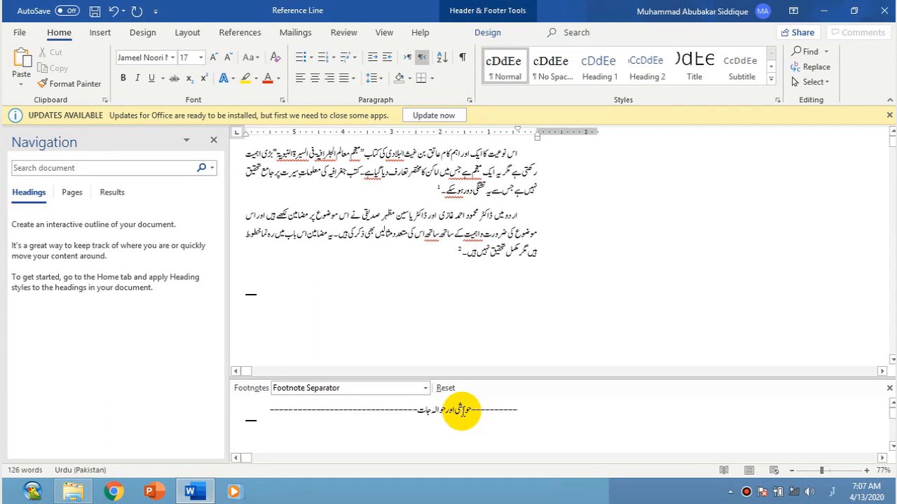
triple_click(482, 407)
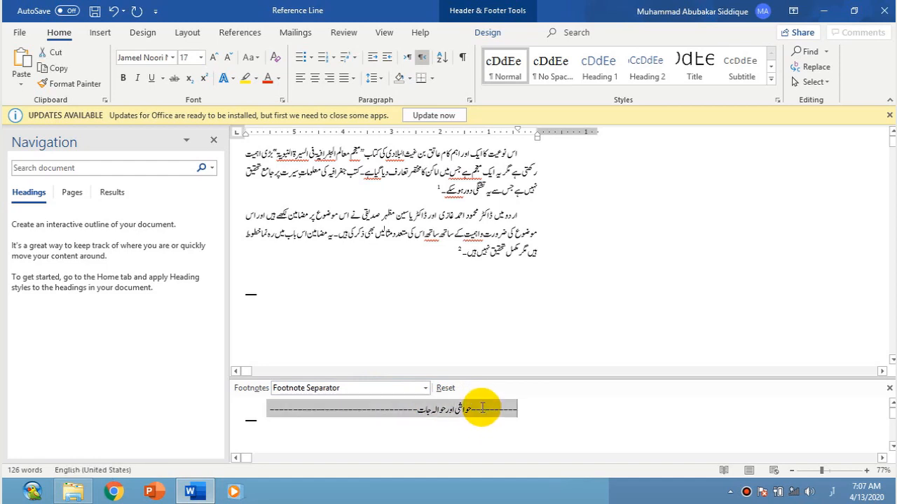
key(ctrl+[)
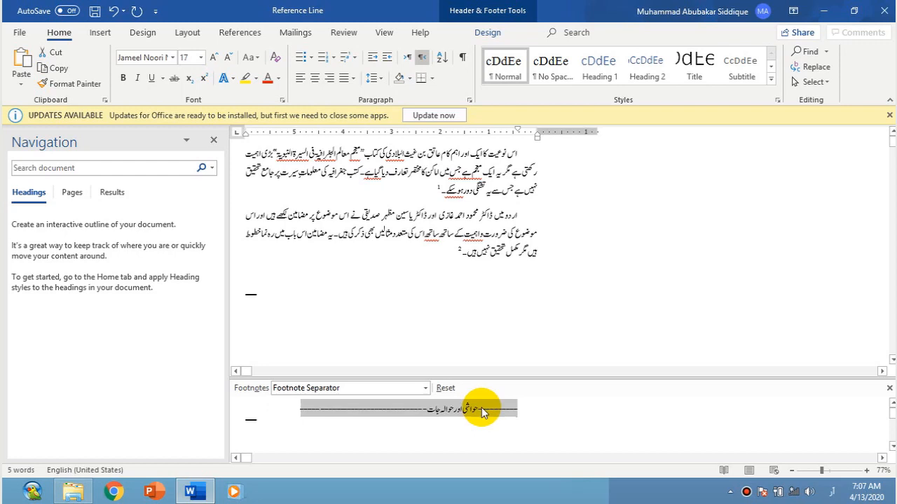
key(ctrl+[)
key(ctrl+[)
key(ctrl+[)
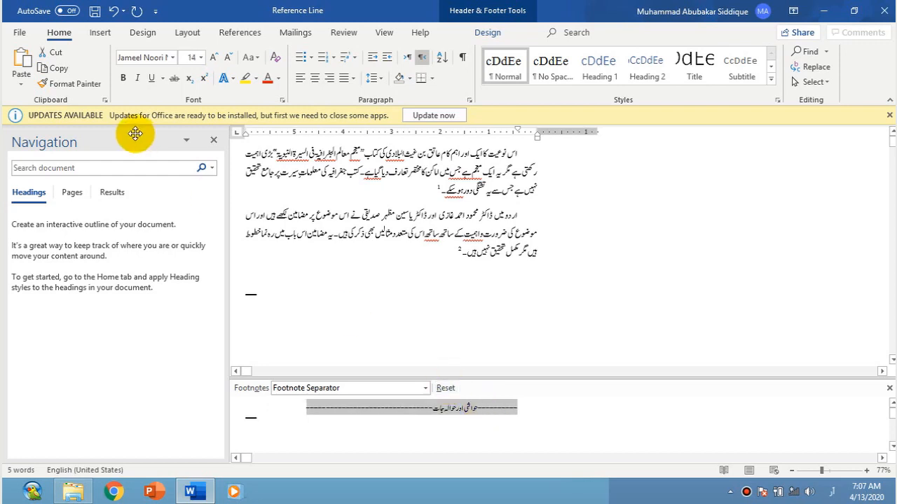
- Color the dashed separator and its heading standard blue, and remove the line's indent so it starts at the right margin
click(280, 82)
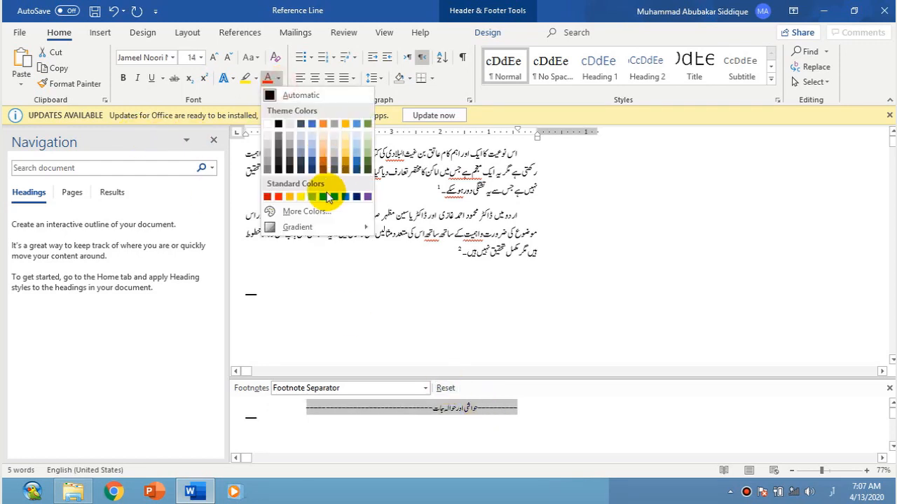
click(344, 195)
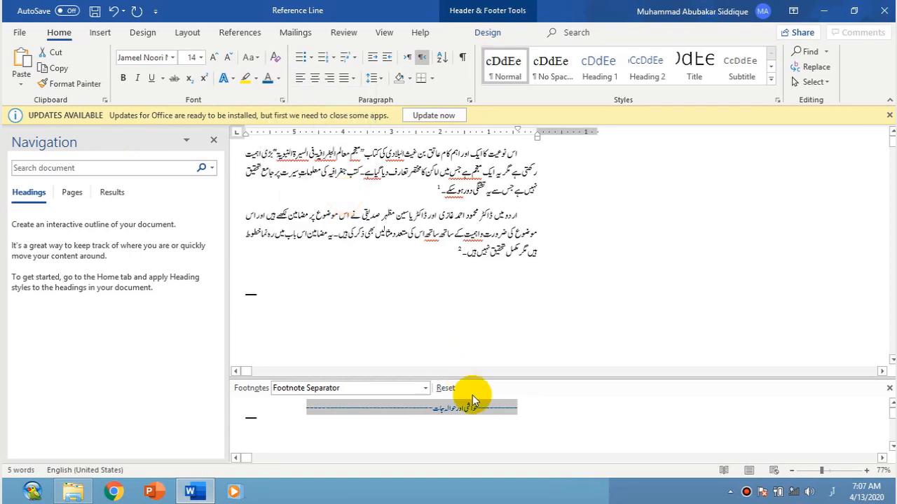
click(475, 415)
click(499, 412)
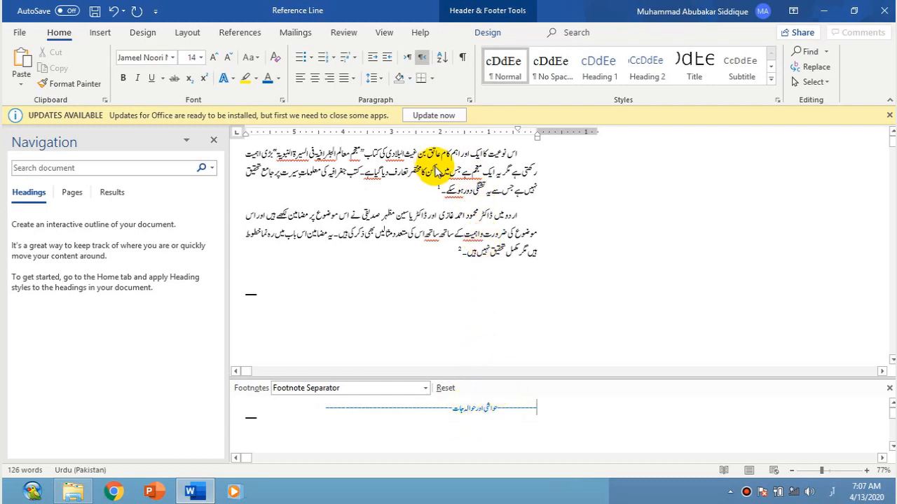
- Switch to Print Layout view and check the custom separator with its heading above the footnotes
click(388, 33)
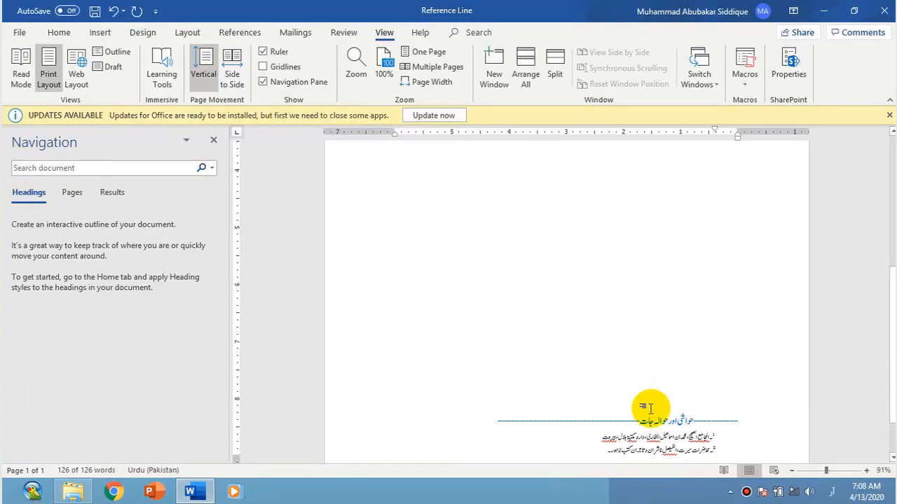
click(611, 448)
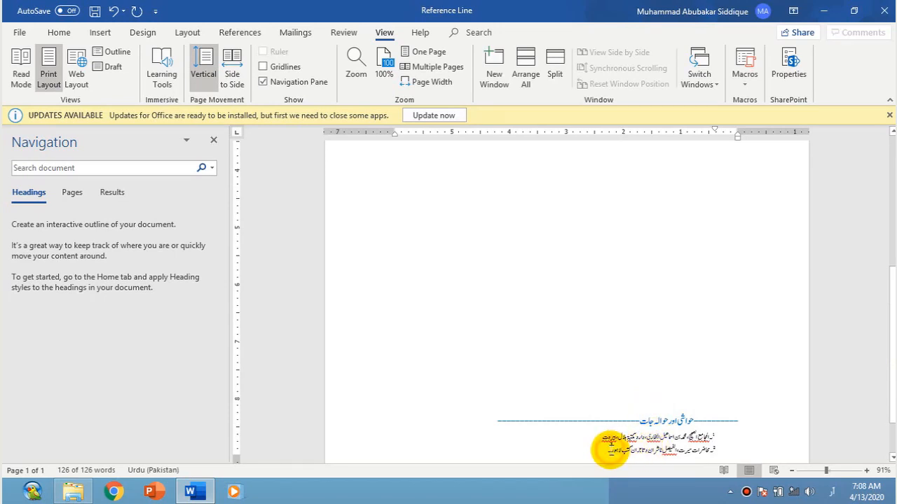
drag(580, 440, 680, 411)
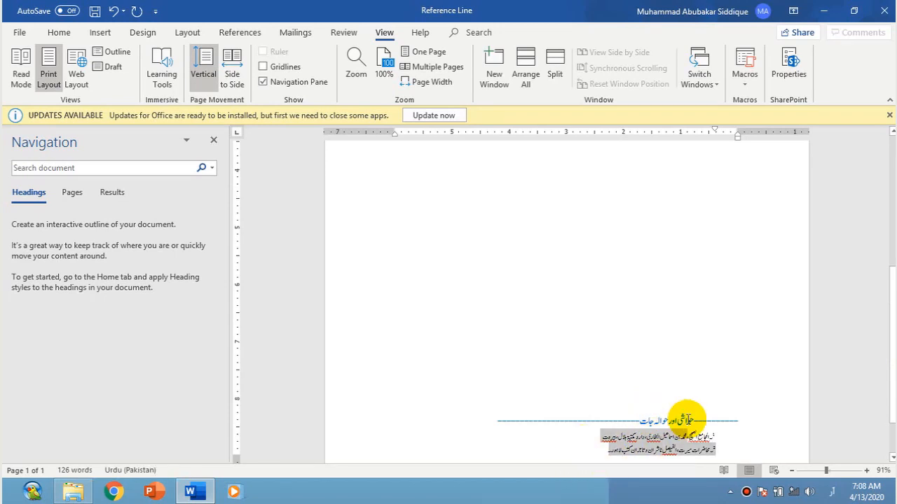
- Copy the two body paragraphs with their footnotes and paste them repeatedly below the existing text to extend the document onto another page
scroll(880, 194, up, 5)
drag(601, 347, 762, 197)
key(Down)
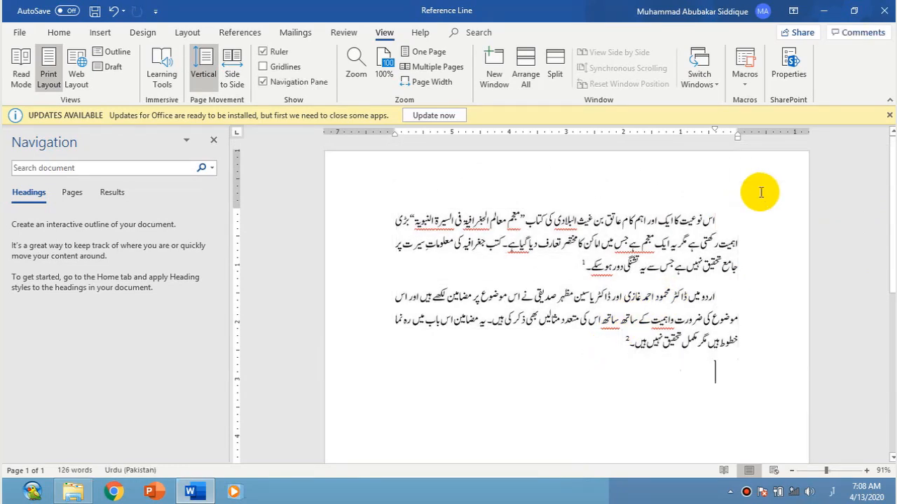
text(اس نوعیت کا ایک اور اہم کام عاتق بن غیث البلادی کی کتاب "معجم معالم الجغرافیۃ فی السیرۃ النبویۃ" بڑی اہمیت رکھتی ہے مگر یہ ایک معجم ہے جس میں اماکن کا مختصر تعارف دیا گیا ہے۔ کتب جغرافیہ کی معلوماتِ سیرت پر جامع تحقیق نہیں ہے جس سے یہ تشنگی دور ہو سکے۔3 اردو میں ڈاکٹر محمود احمد غازی اور ڈاکٹر یاسین مظہر صدیقی نے اس موضوع پر مضامین لکھے ہیں اور اس موضوع کی ضرورت واہمیت کے ساتھ ساتھ اس کی متعدد مثالیں بھی ذکر کی ہیں۔ یہ مضامین اس باب میں رہ نما خطوط ہیں مگر مکمل تحقیق نہیں ہیں۔4)
key(ctrl+v)
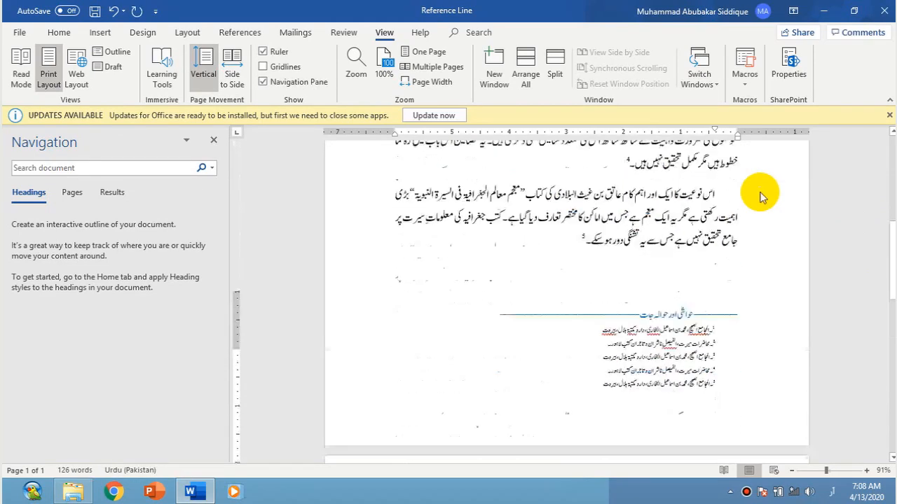